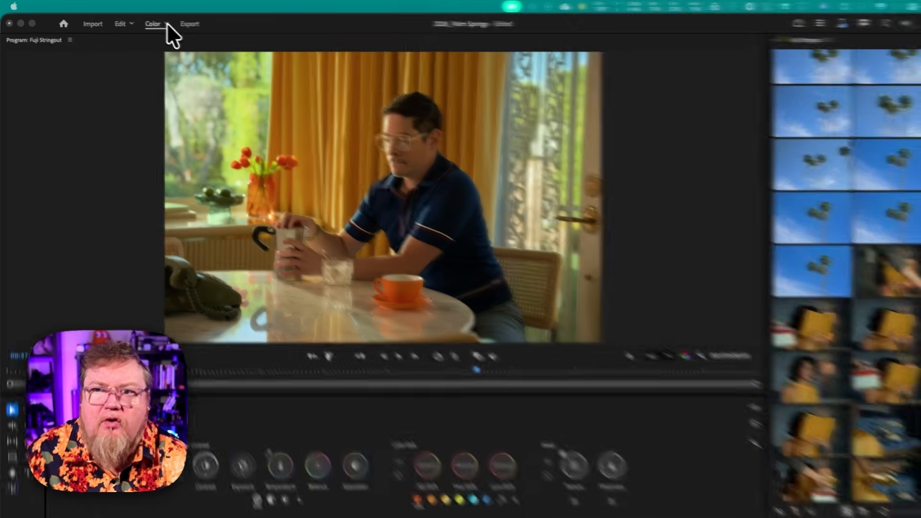
Switch to the Essentials layout of the Color workspace and expand the Preferences section of the Color Management settings
{"action": "left_click", "coordinate": [163, 24]}
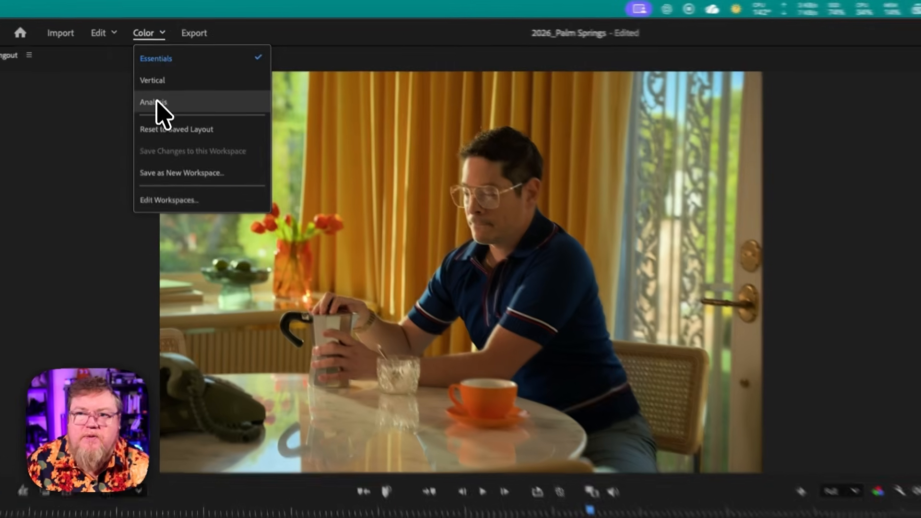
{"action": "left_click", "coordinate": [156, 72]}
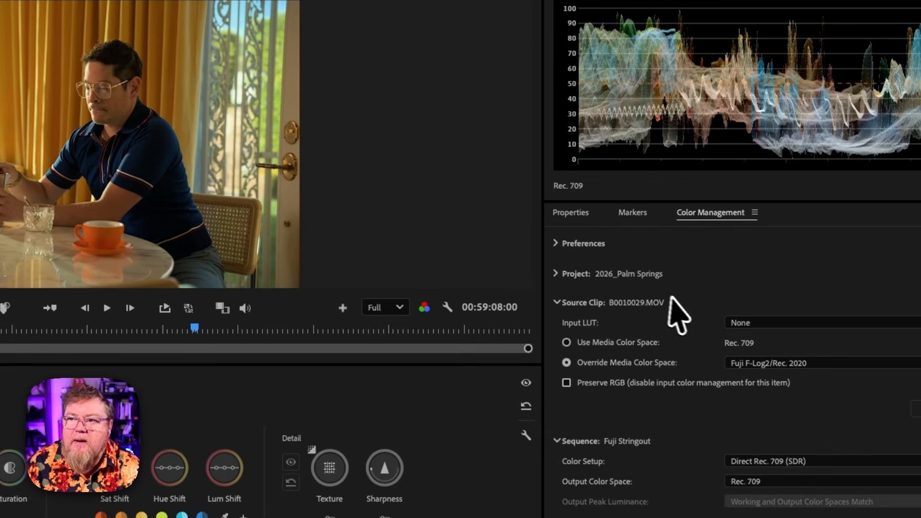
{"action": "left_click", "coordinate": [719, 214]}
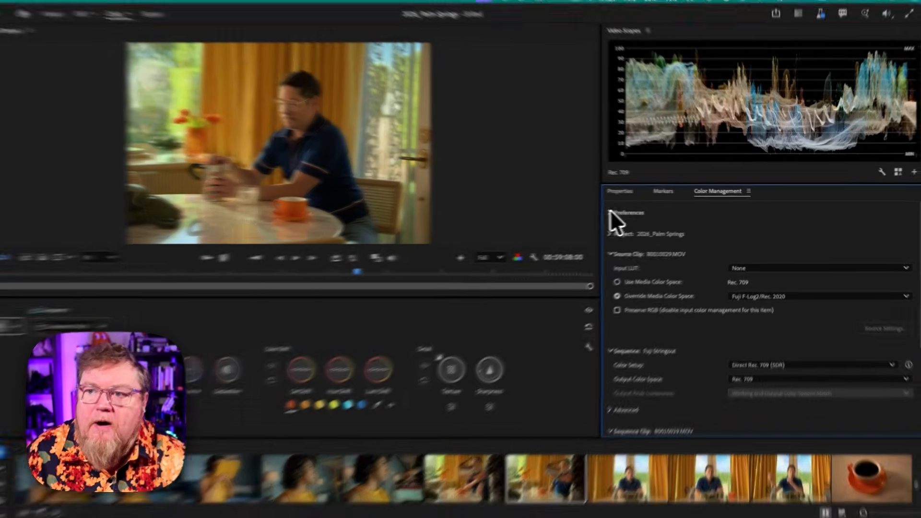
{"action": "left_click", "coordinate": [610, 212]}
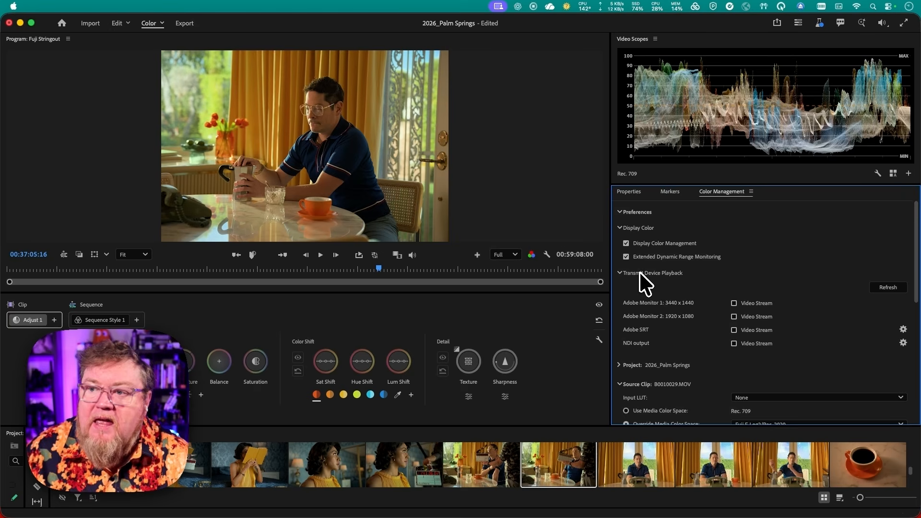
Expand the project's color management settings and set the Viewer Gamma to 2.2 (Web)
{"action": "scroll", "coordinate": [643, 279], "scroll_direction": "down", "scroll_amount": 3}
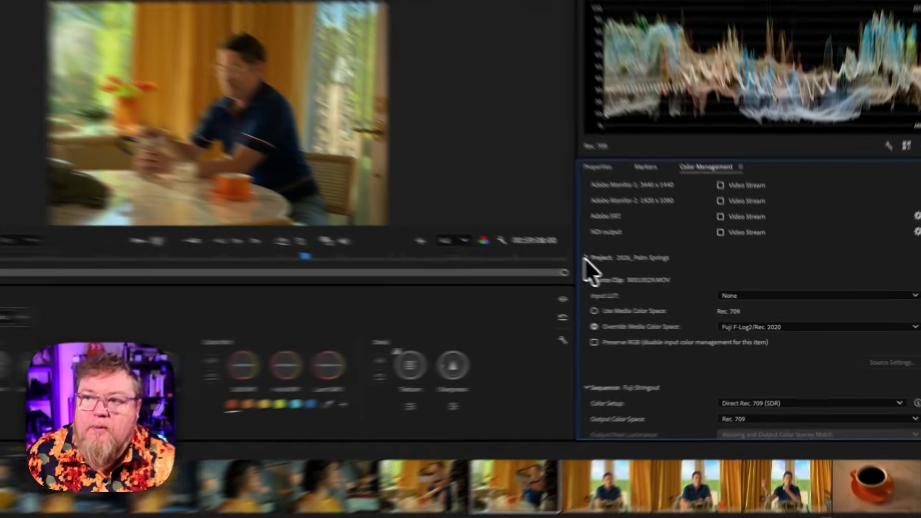
{"action": "left_click", "coordinate": [618, 279]}
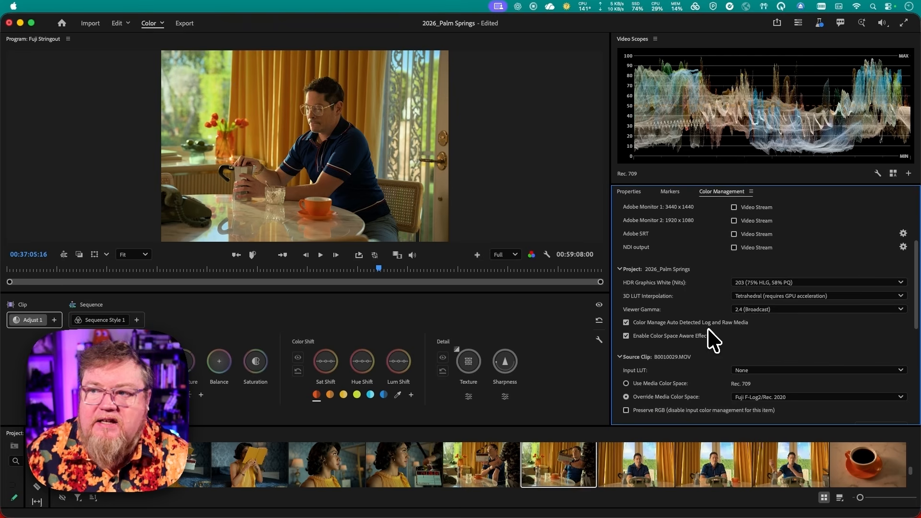
{"action": "left_click", "coordinate": [752, 309]}
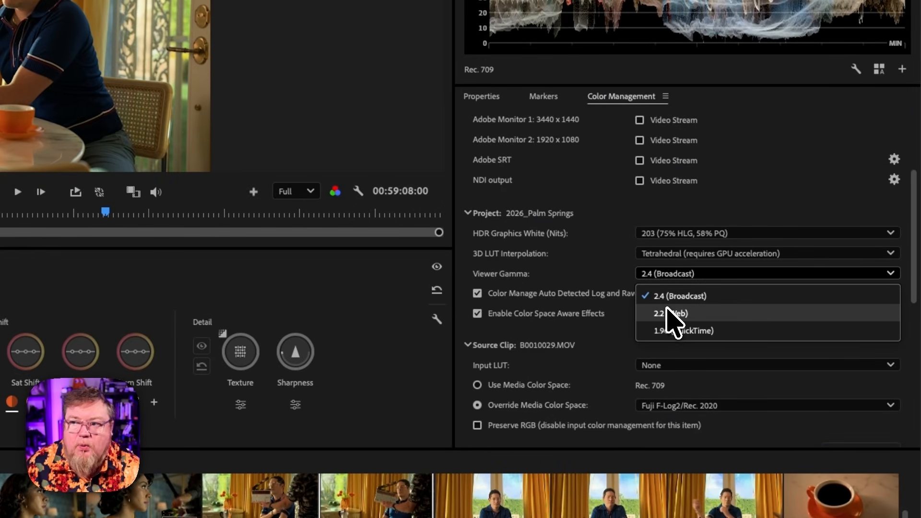
{"action": "left_click", "coordinate": [667, 313]}
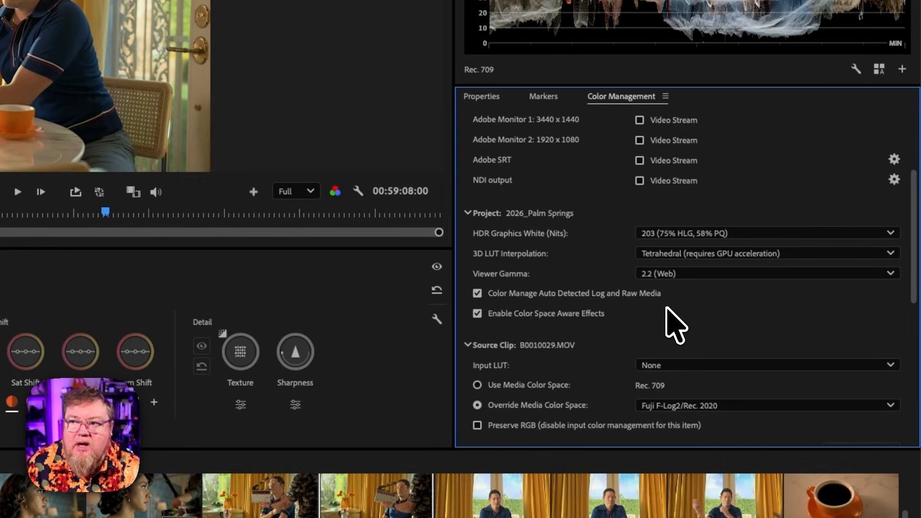
{"action": "left_click", "coordinate": [660, 274]}
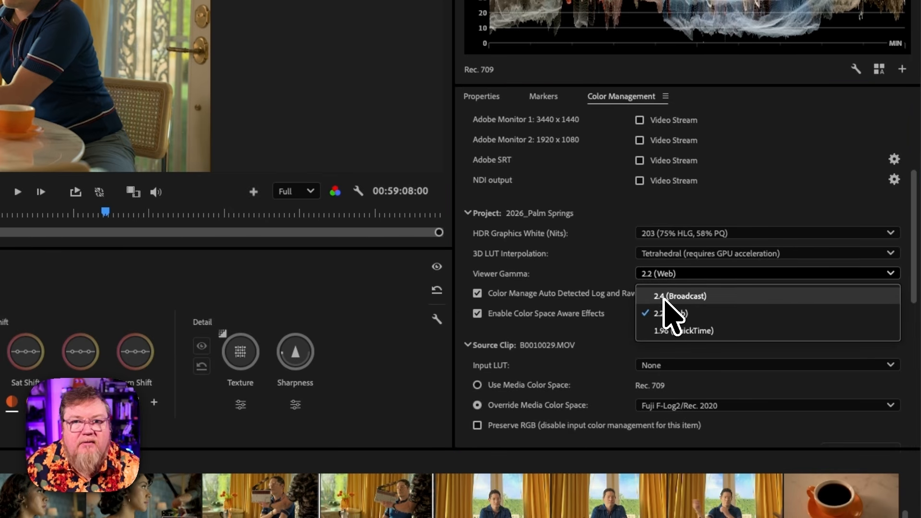
{"action": "left_click", "coordinate": [613, 279]}
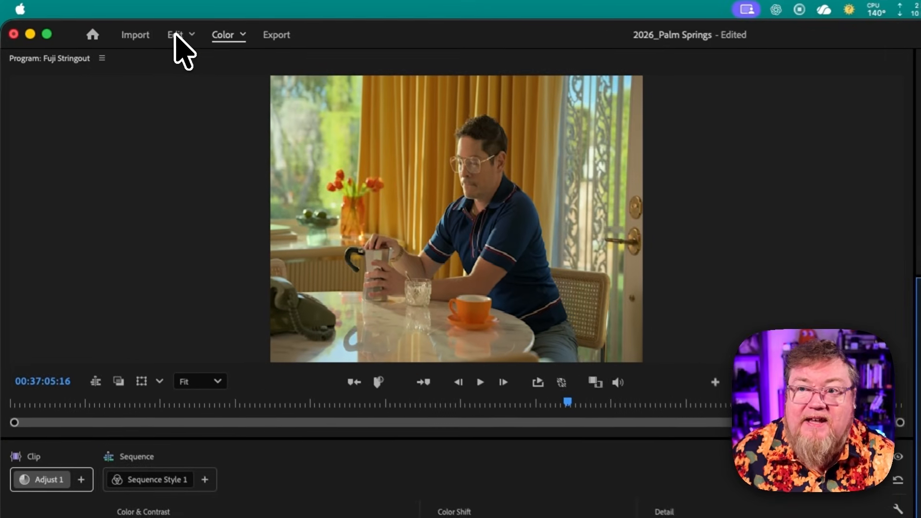
In the Edit workspace, match the current sequence frame to its source clip and reveal that clip in the project
{"action": "left_click", "coordinate": [117, 27]}
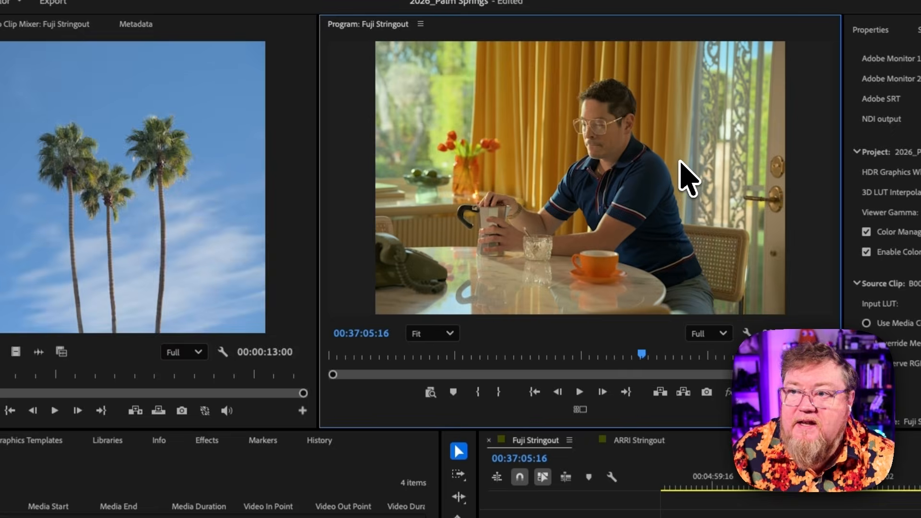
{"action": "key", "text": "f"}
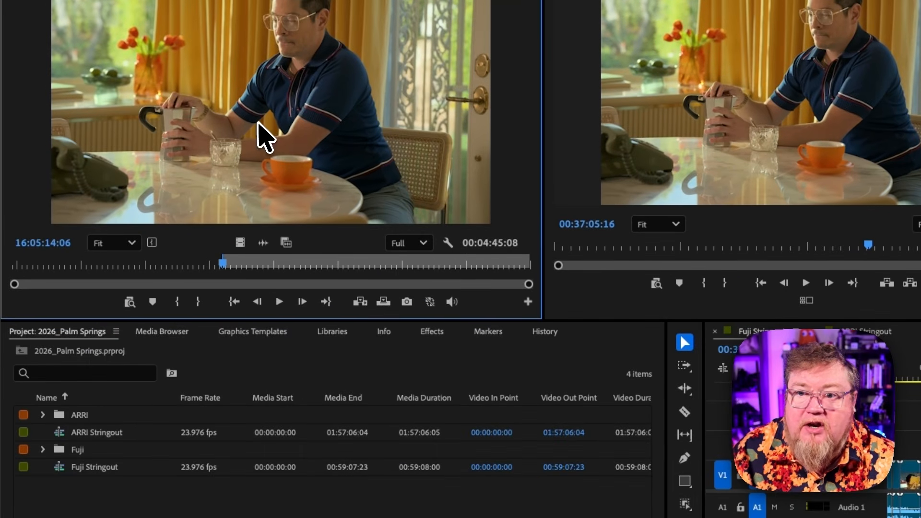
{"action": "right_click", "coordinate": [32, 232]}
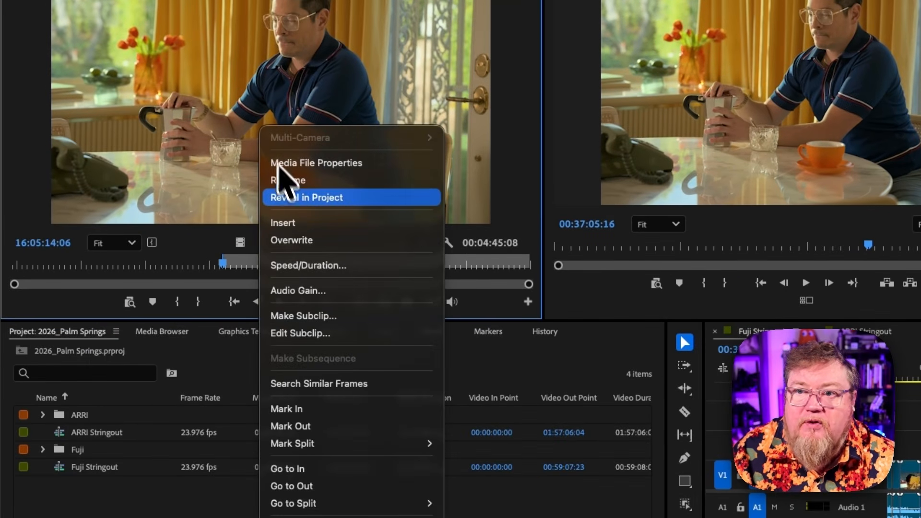
{"action": "left_click", "coordinate": [294, 199]}
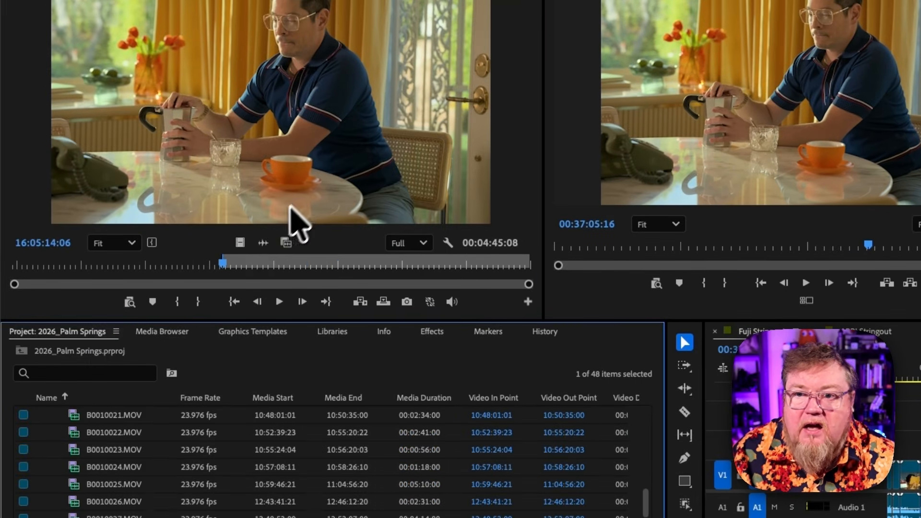
Examine the color settings of clip B0010029.MOV in the Fuji bin and cancel out of the Modify Clip dialog
{"action": "scroll", "coordinate": [139, 417], "scroll_direction": "up", "scroll_amount": 5}
{"action": "scroll", "coordinate": [133, 407], "scroll_direction": "up", "scroll_amount": 3}
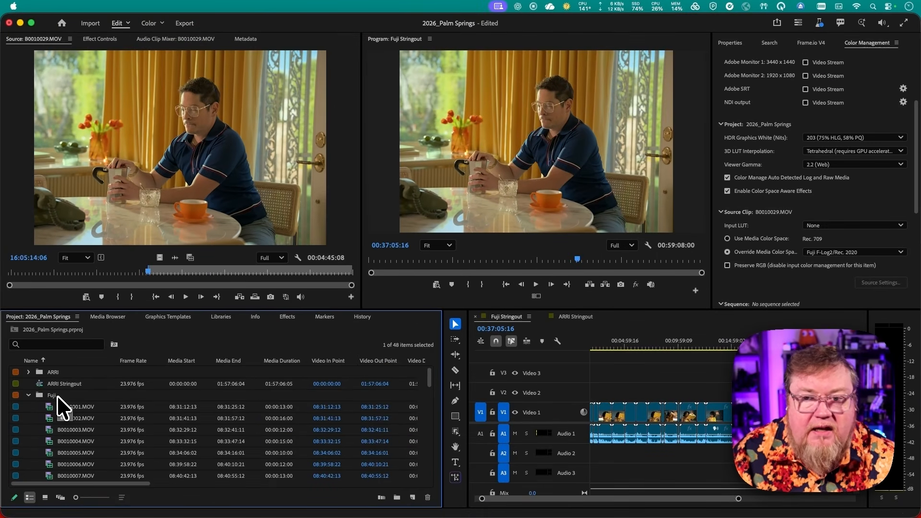
{"action": "scroll", "coordinate": [57, 395], "scroll_direction": "down", "scroll_amount": 6}
{"action": "scroll", "coordinate": [57, 395], "scroll_direction": "down", "scroll_amount": 3}
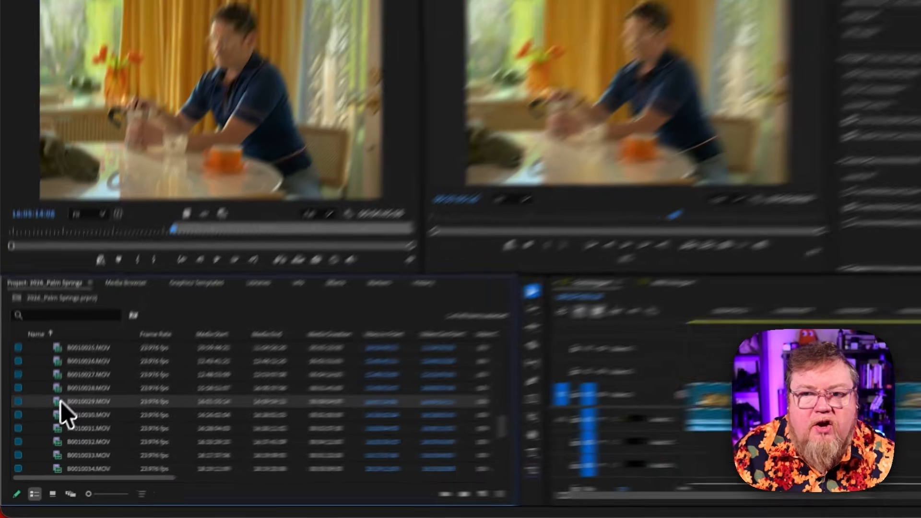
{"action": "right_click", "coordinate": [52, 419]}
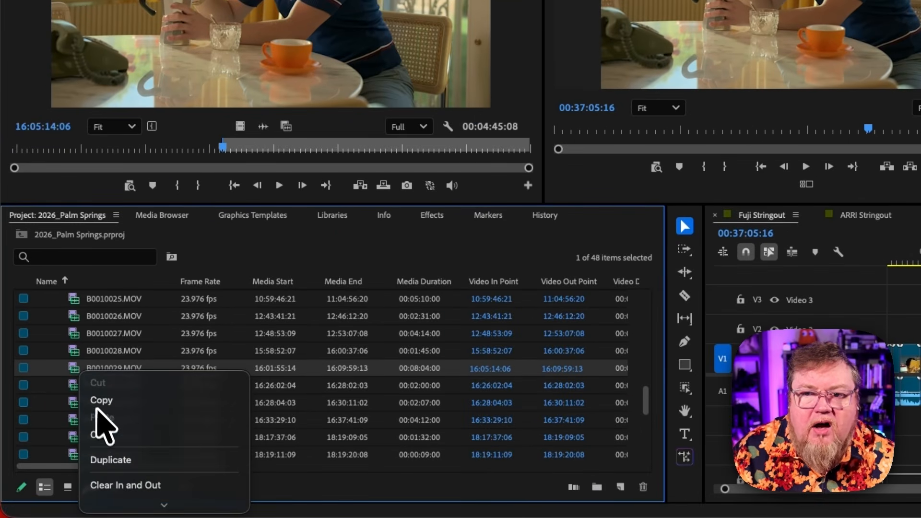
{"action": "mouse_move", "coordinate": [177, 366]}
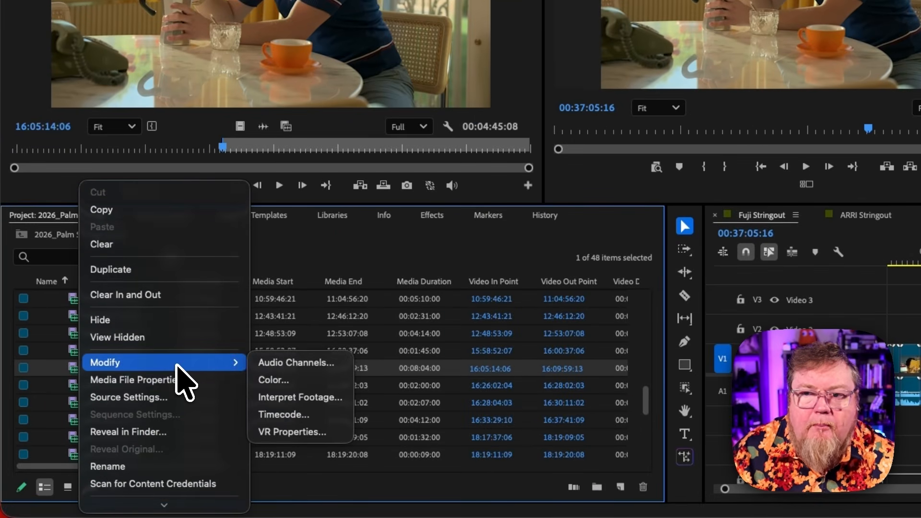
{"action": "left_click", "coordinate": [275, 380]}
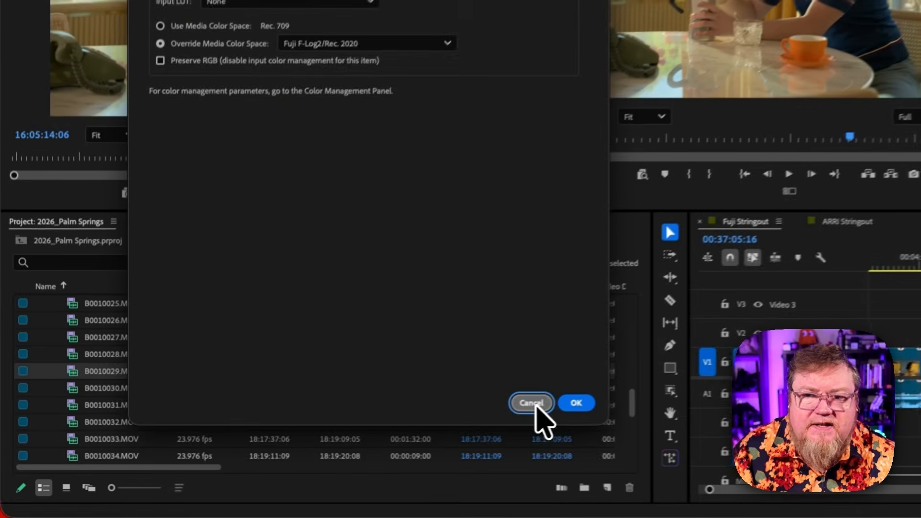
{"action": "left_click", "coordinate": [363, 442]}
Select clips B0010001.MOV to B0010044.MOV in the Fuji bin and set them to Use Media Color Space, Rec. 709
{"action": "scroll", "coordinate": [63, 455], "scroll_direction": "down", "scroll_amount": 2}
{"action": "scroll", "coordinate": [94, 422], "scroll_direction": "up", "scroll_amount": 5}
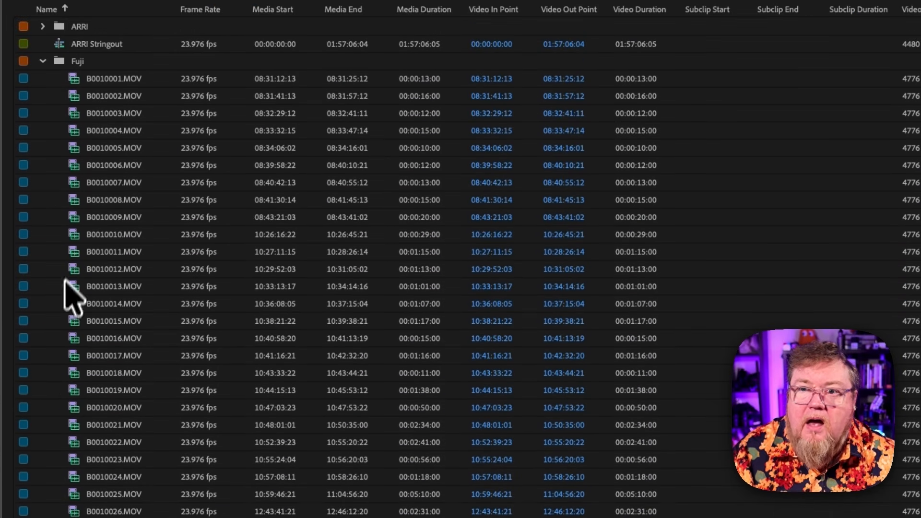
{"action": "scroll", "coordinate": [82, 91], "scroll_direction": "down", "scroll_amount": 5}
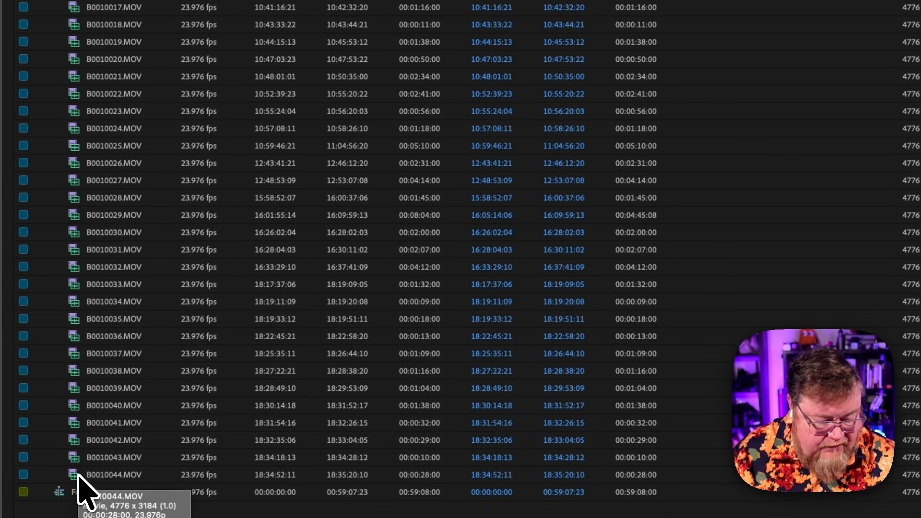
{"action": "key", "text": "super+a"}
{"action": "right_click", "coordinate": [79, 475]}
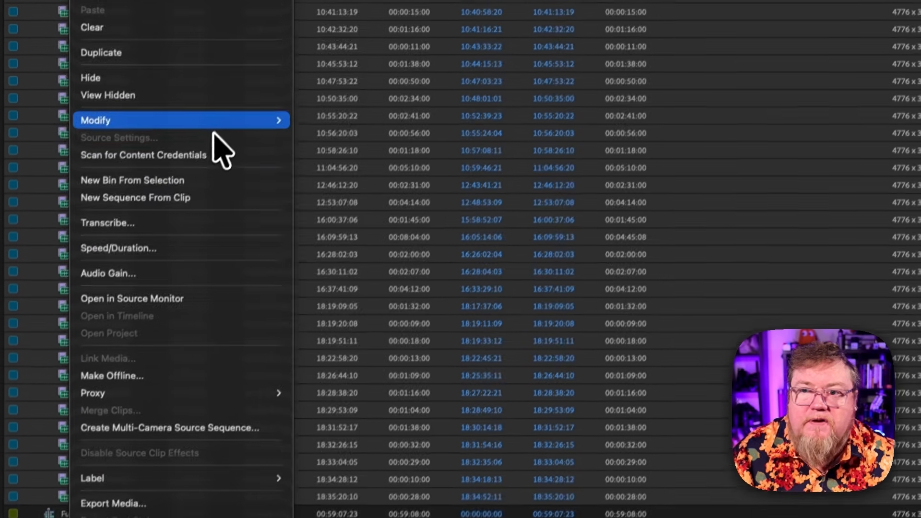
{"action": "mouse_move", "coordinate": [225, 101]}
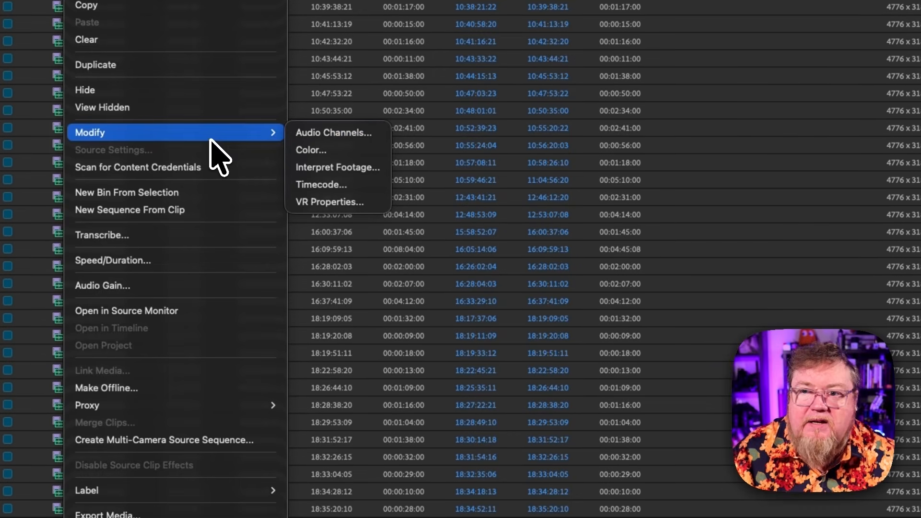
{"action": "left_click", "coordinate": [315, 150]}
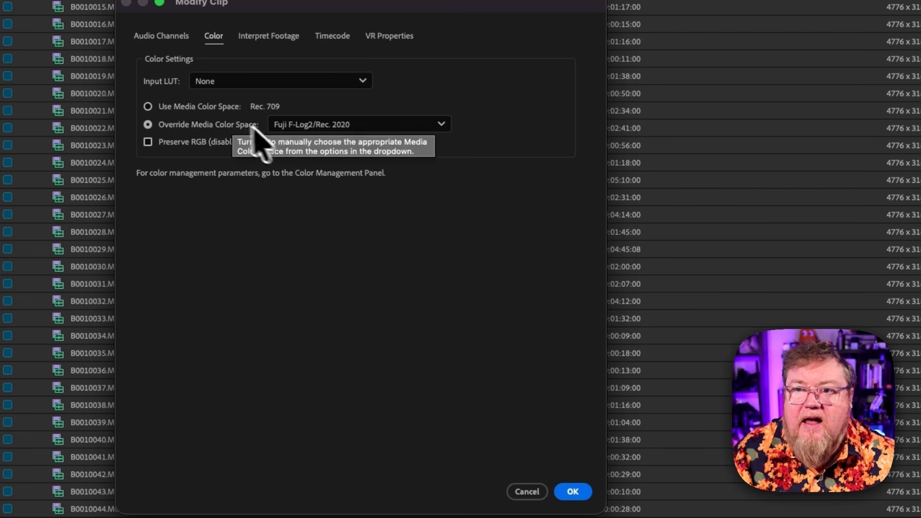
{"action": "left_click", "coordinate": [206, 106]}
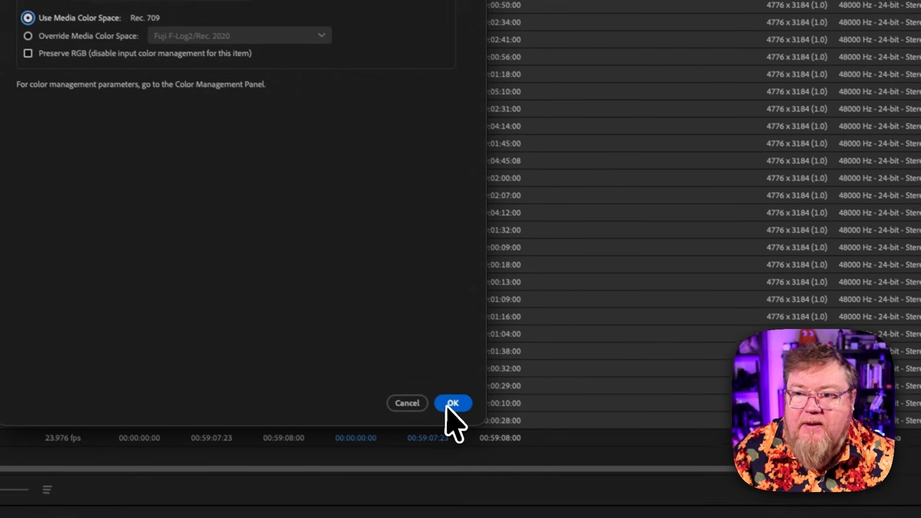
{"action": "left_click", "coordinate": [569, 489]}
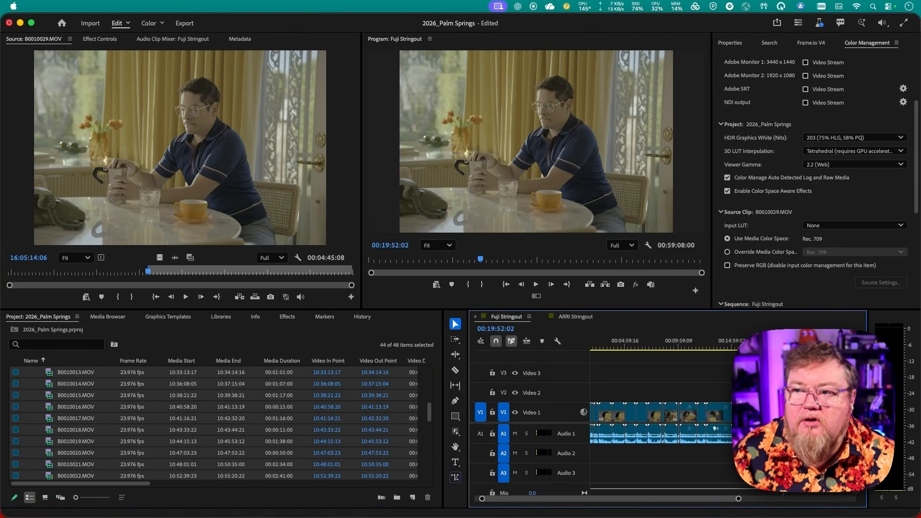
Move the playhead to 00:16:03:01 and override the media color space of all selected Fuji clips with Fuji F-Log2/Rec. 2020
{"action": "mouse_move", "coordinate": [731, 347]}
{"action": "left_mouse_down"}
{"action": "mouse_move", "coordinate": [695, 349]}
{"action": "mouse_move", "coordinate": [742, 349]}
{"action": "left_mouse_up"}
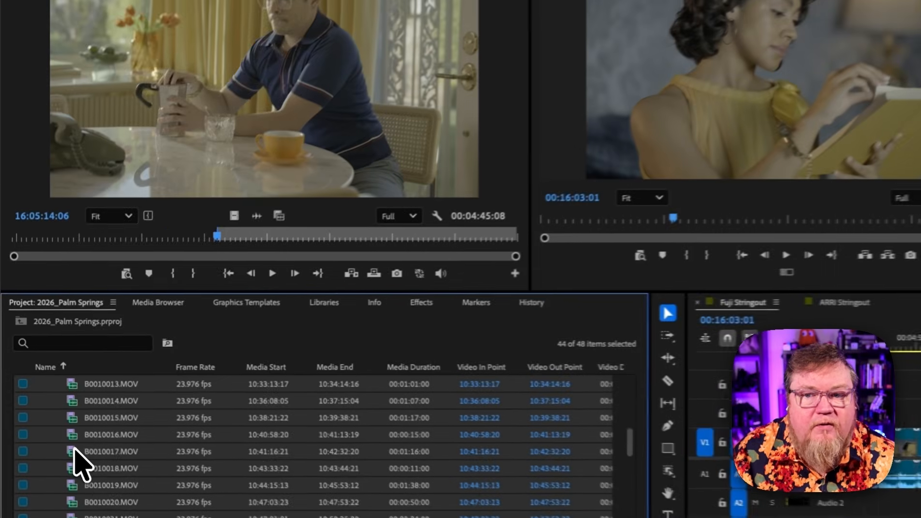
{"action": "right_click", "coordinate": [51, 417]}
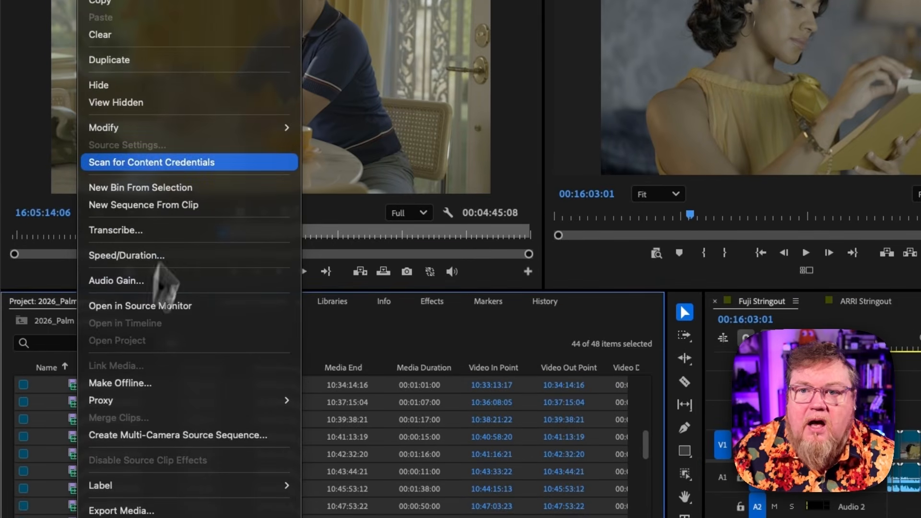
{"action": "mouse_move", "coordinate": [204, 128]}
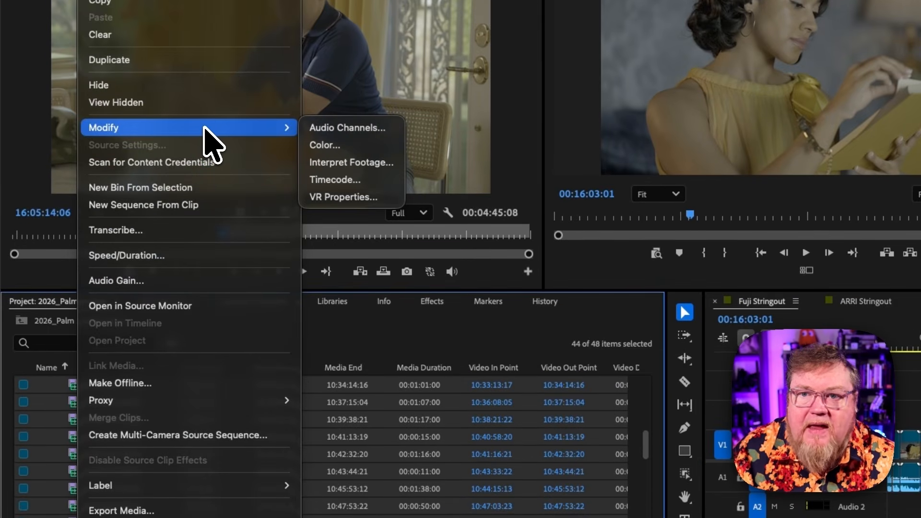
{"action": "left_click", "coordinate": [330, 146]}
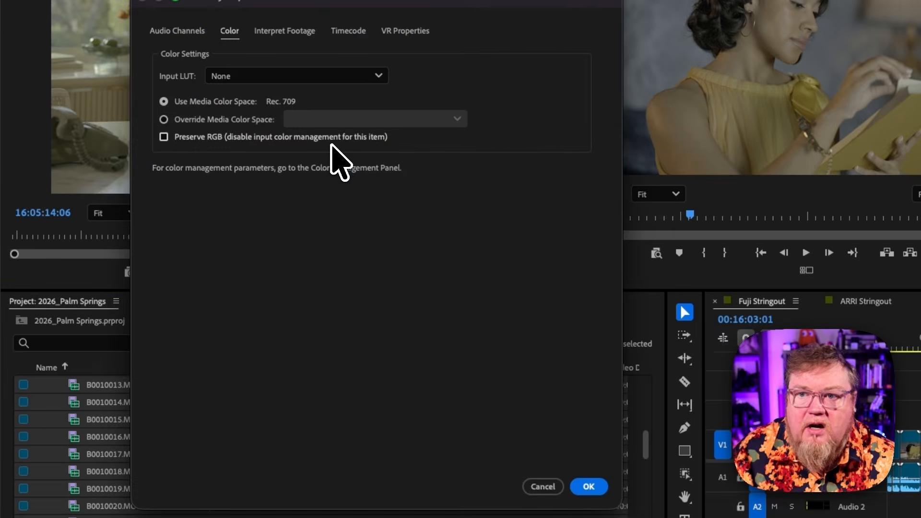
{"action": "left_click", "coordinate": [181, 121]}
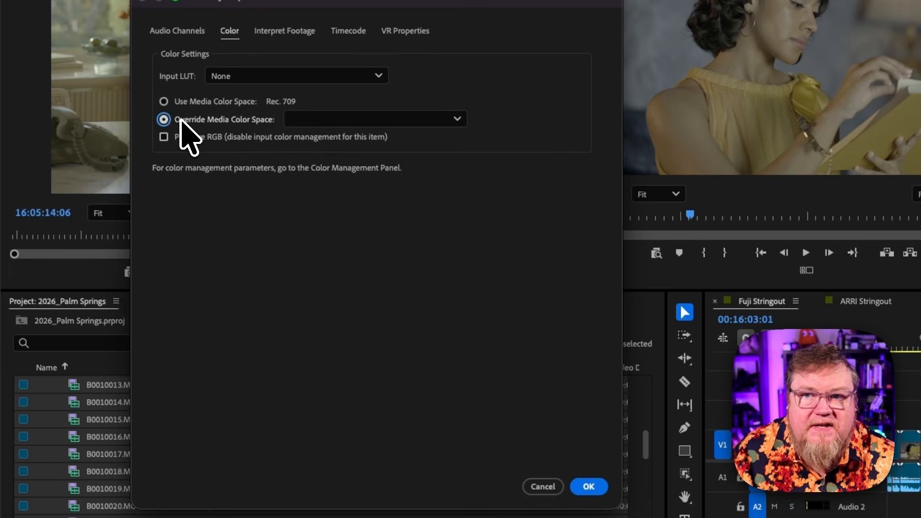
{"action": "left_click", "coordinate": [457, 118]}
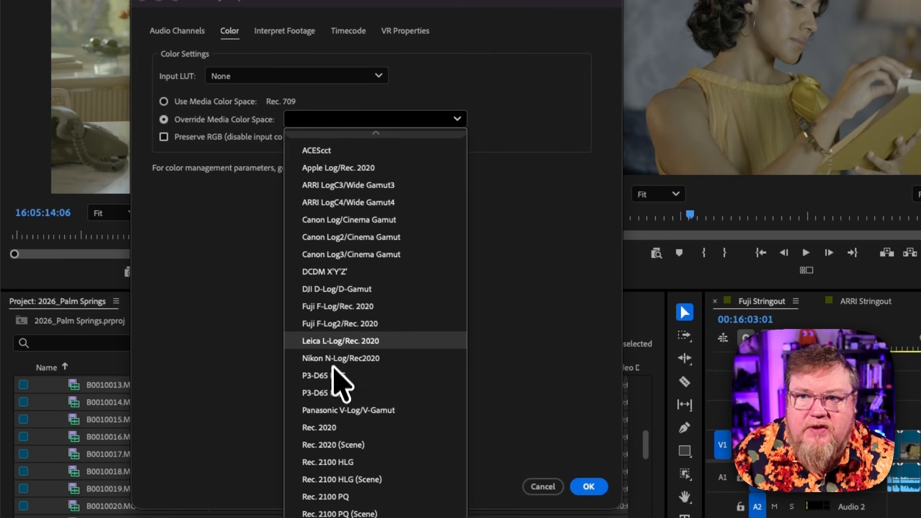
{"action": "left_click", "coordinate": [330, 325]}
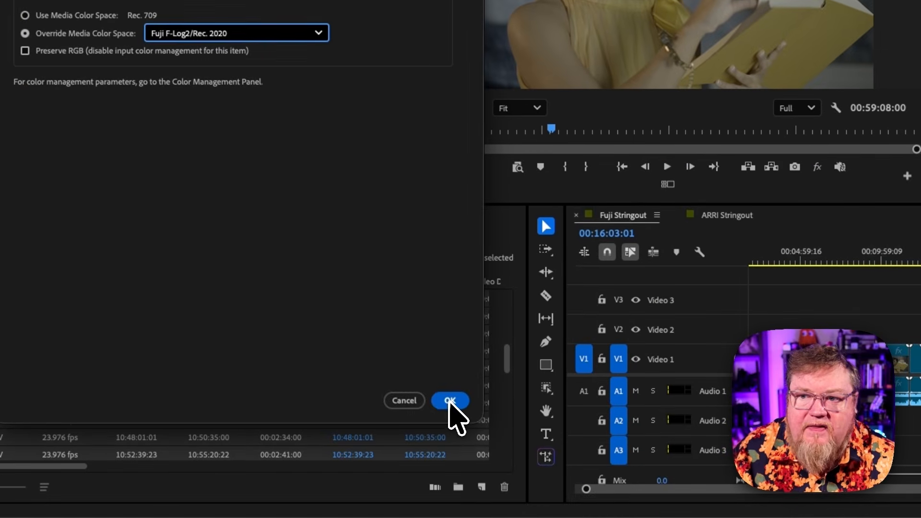
{"action": "left_click", "coordinate": [450, 401]}
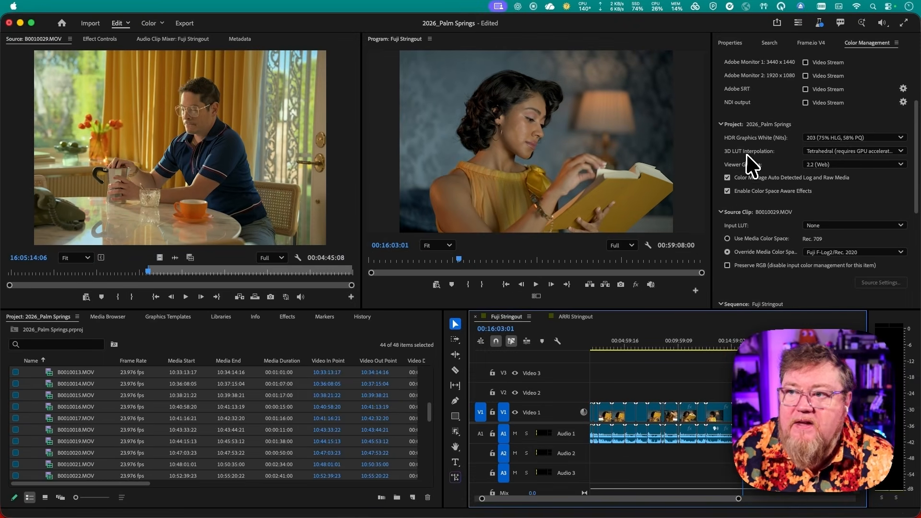
In the Fuji Stringout sequence's color management settings, set the color setup to Wide Gamut (Tone Mapped)
{"action": "scroll", "coordinate": [746, 155], "scroll_direction": "up", "scroll_amount": 2}
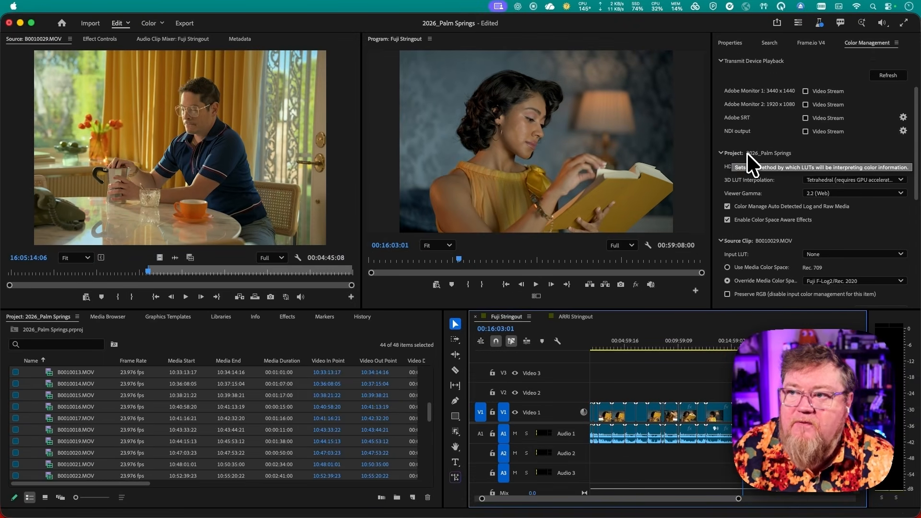
{"action": "scroll", "coordinate": [747, 153], "scroll_direction": "down", "scroll_amount": 3}
{"action": "scroll", "coordinate": [747, 153], "scroll_direction": "down", "scroll_amount": 4}
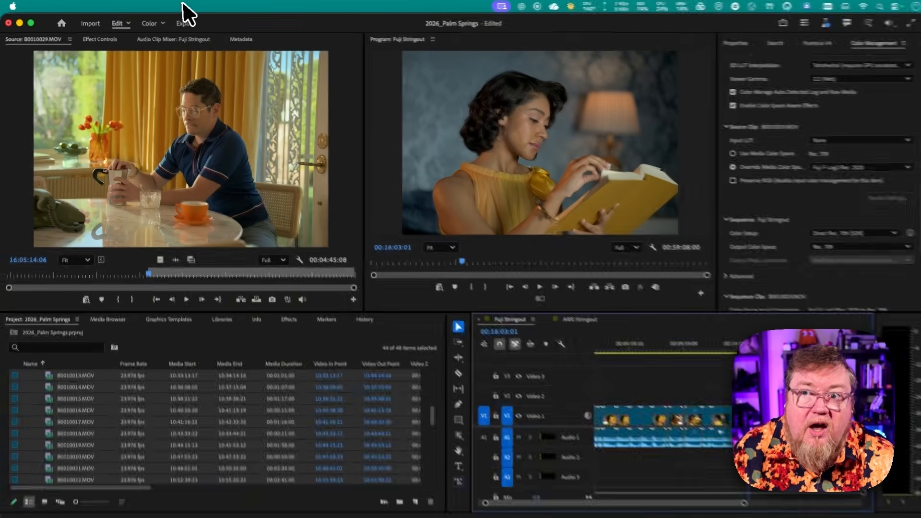
{"action": "left_click", "coordinate": [183, 5]}
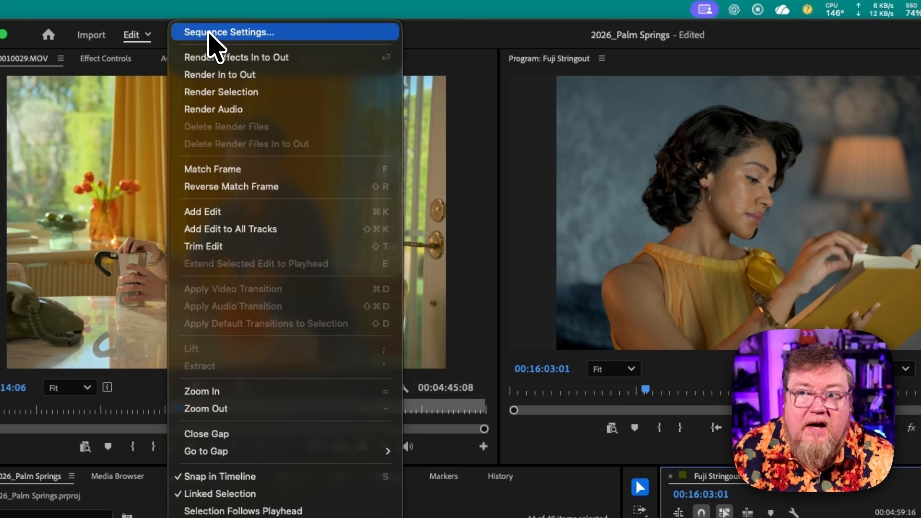
{"action": "left_click", "coordinate": [209, 32]}
{"action": "left_click", "coordinate": [502, 150]}
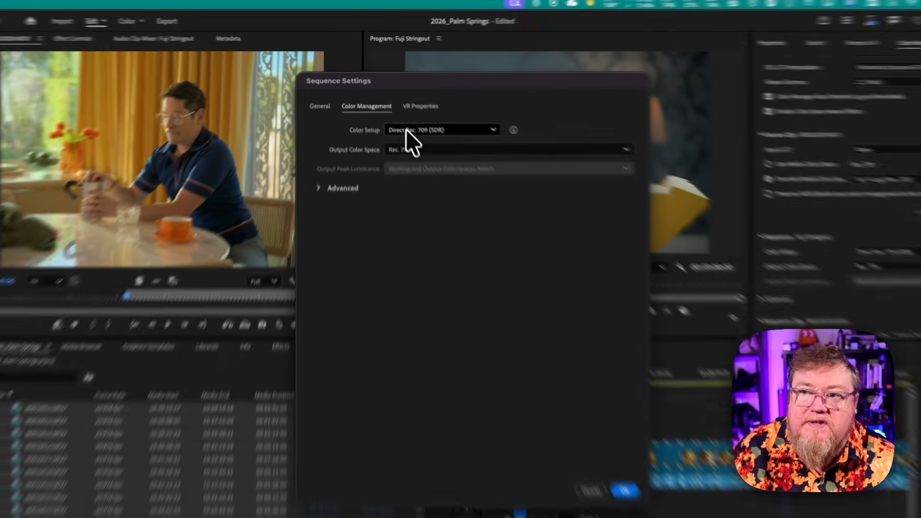
{"action": "left_click", "coordinate": [400, 123]}
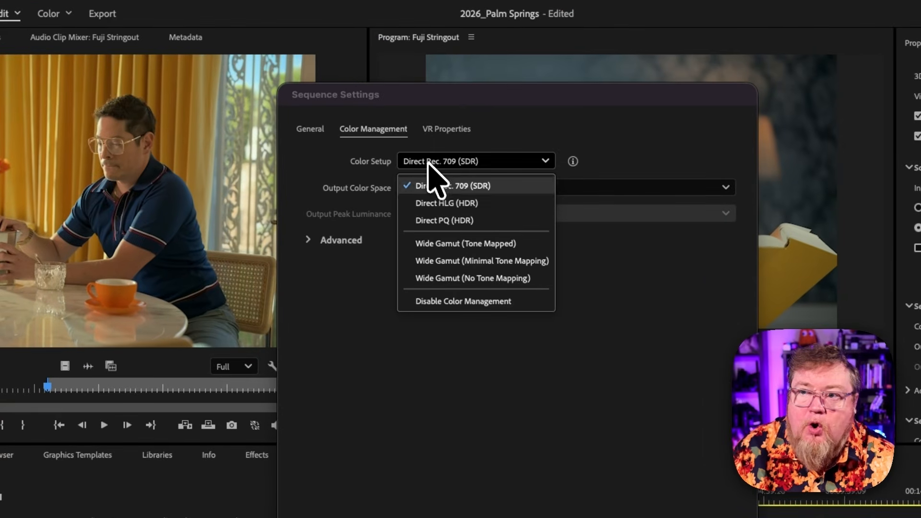
{"action": "left_click", "coordinate": [437, 245]}
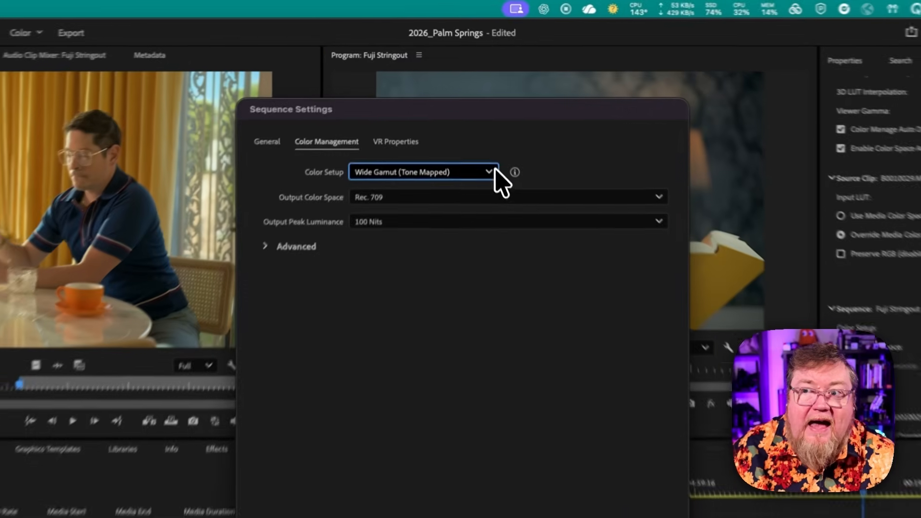
Examine the available color setup and output color space options for the sequence and cancel out of Sequence Settings
{"action": "left_click", "coordinate": [482, 121]}
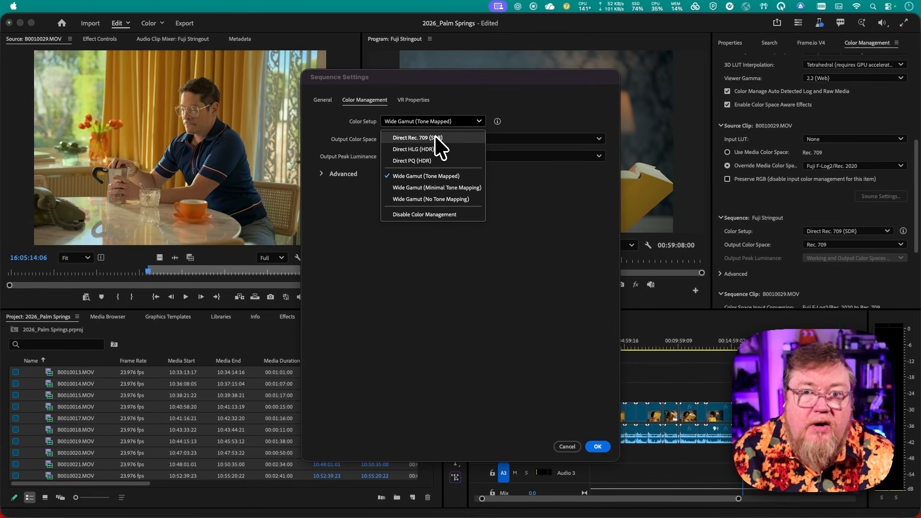
{"action": "left_click", "coordinate": [480, 122]}
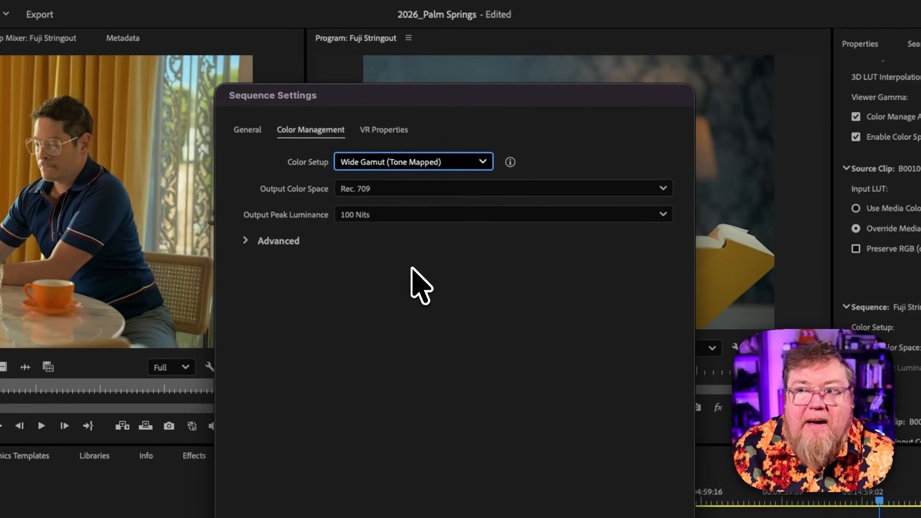
{"action": "left_click", "coordinate": [403, 189]}
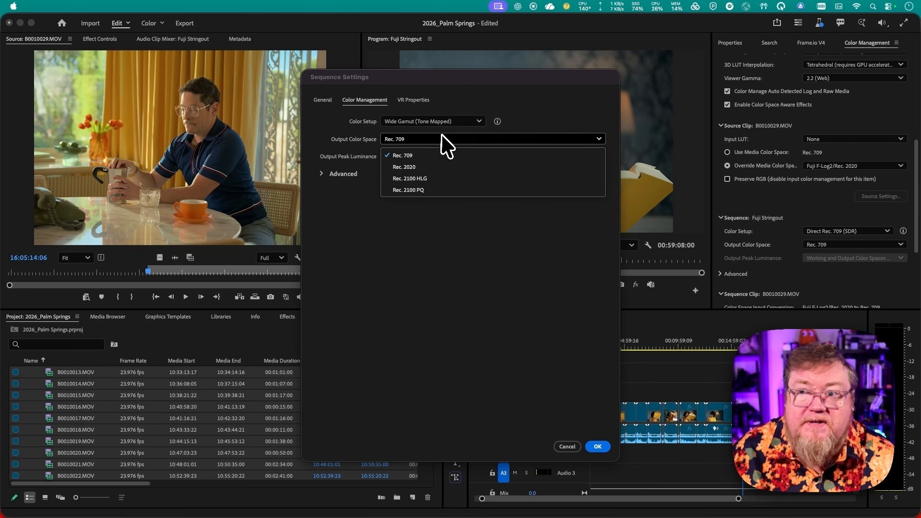
{"action": "left_click", "coordinate": [411, 138]}
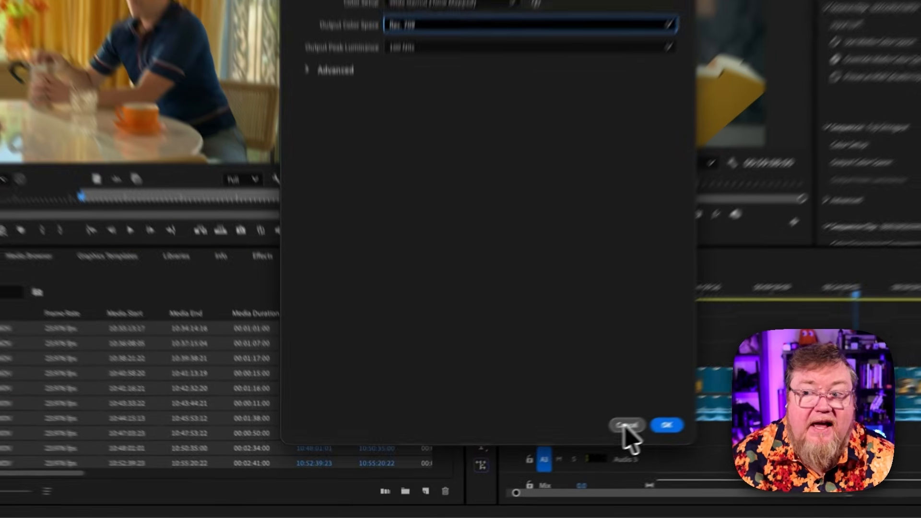
{"action": "left_click", "coordinate": [566, 447]}
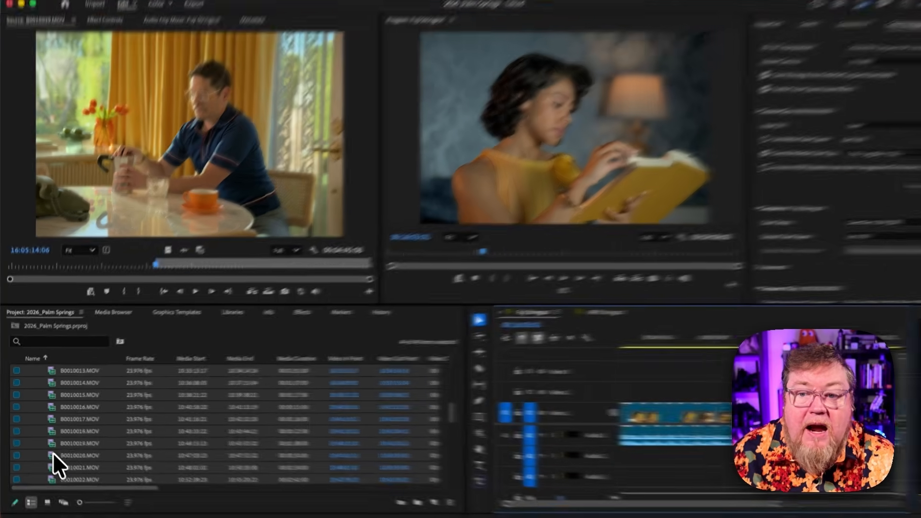
Set the selected Fuji clips to Use Media Color Space, Rec. 709, with the input LUT GFX100II_FLog2_FGamut_to_WDR_BT.709
{"action": "right_click", "coordinate": [51, 464]}
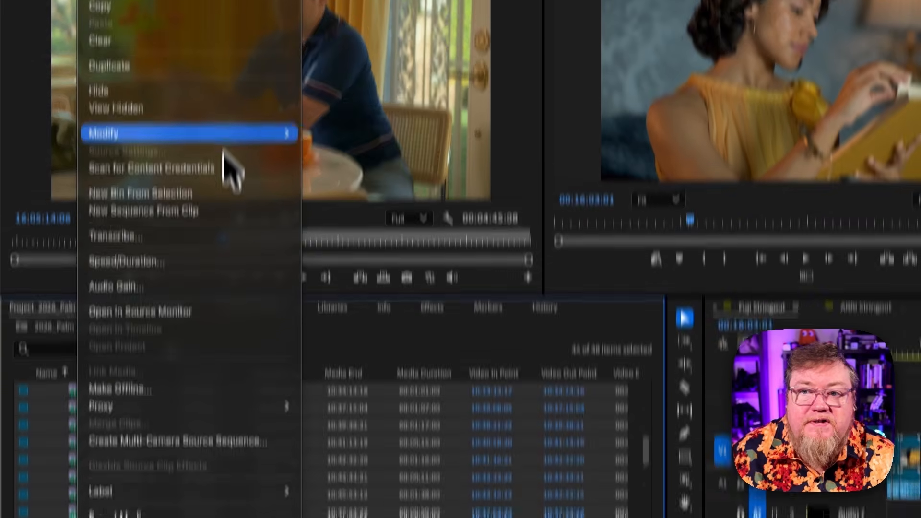
{"action": "mouse_move", "coordinate": [221, 103]}
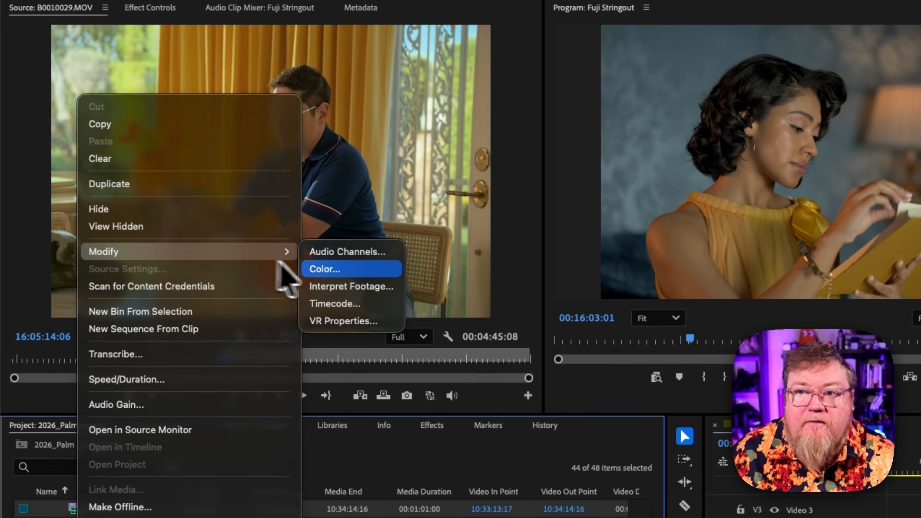
{"action": "left_click", "coordinate": [345, 269]}
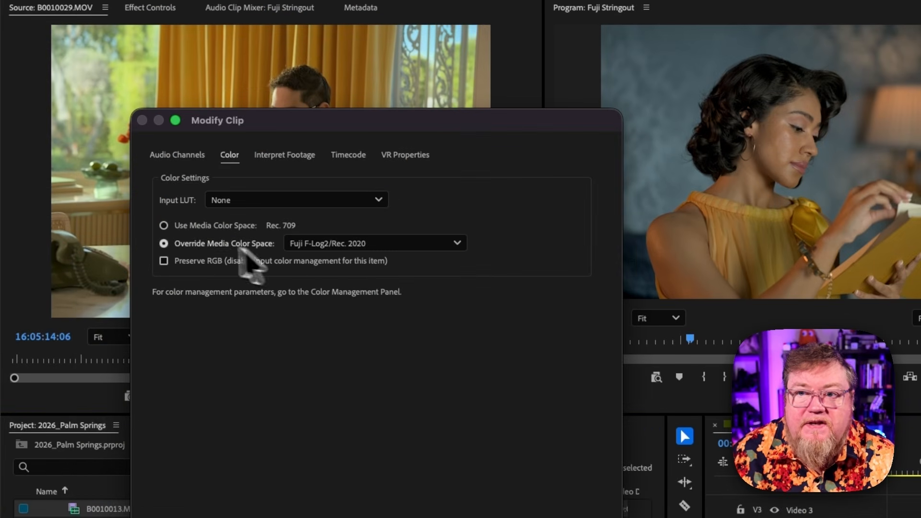
{"action": "left_click", "coordinate": [191, 228]}
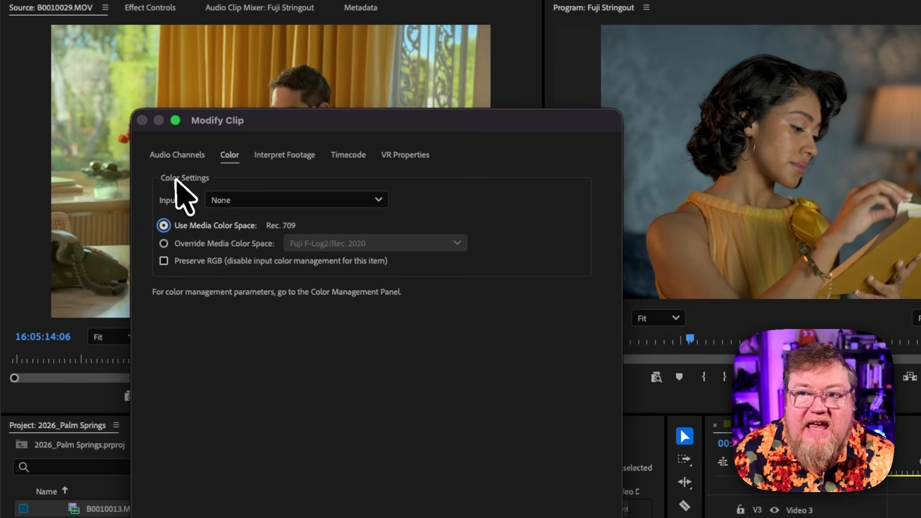
{"action": "left_click", "coordinate": [291, 202]}
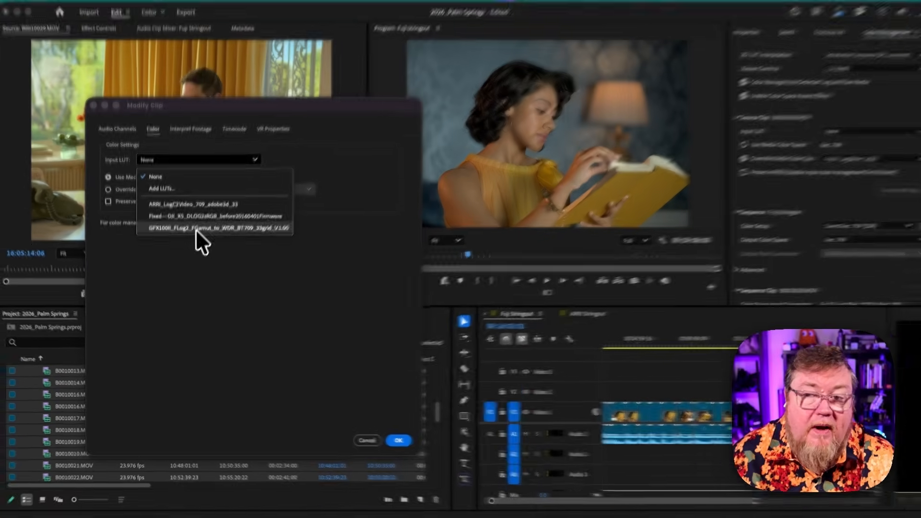
{"action": "left_click", "coordinate": [196, 233]}
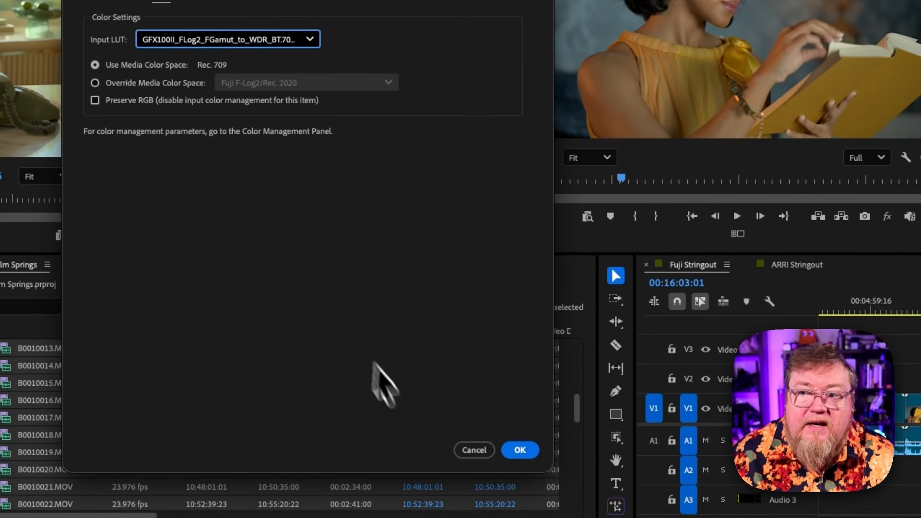
{"action": "left_click", "coordinate": [525, 450]}
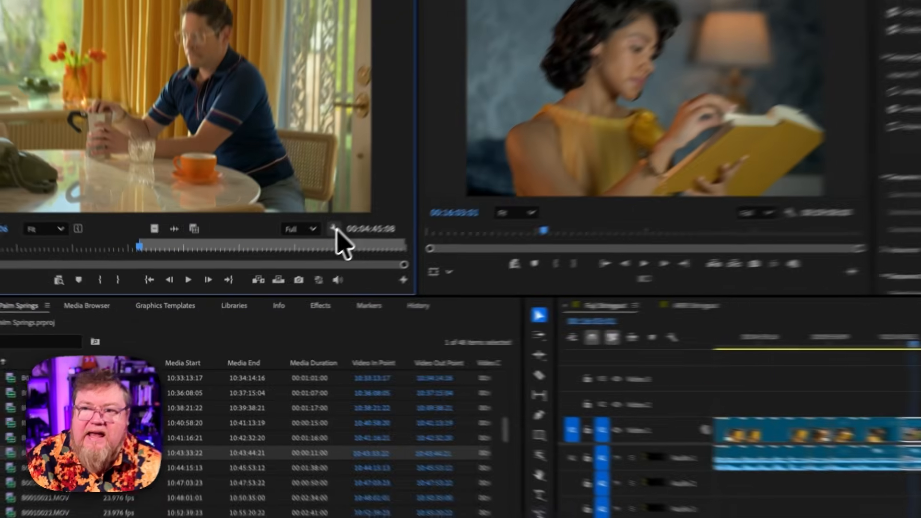
Show wide gamut source media as log in the Source Monitor, and return it to Gang to Active Sequence Color Management
{"action": "left_click", "coordinate": [297, 258]}
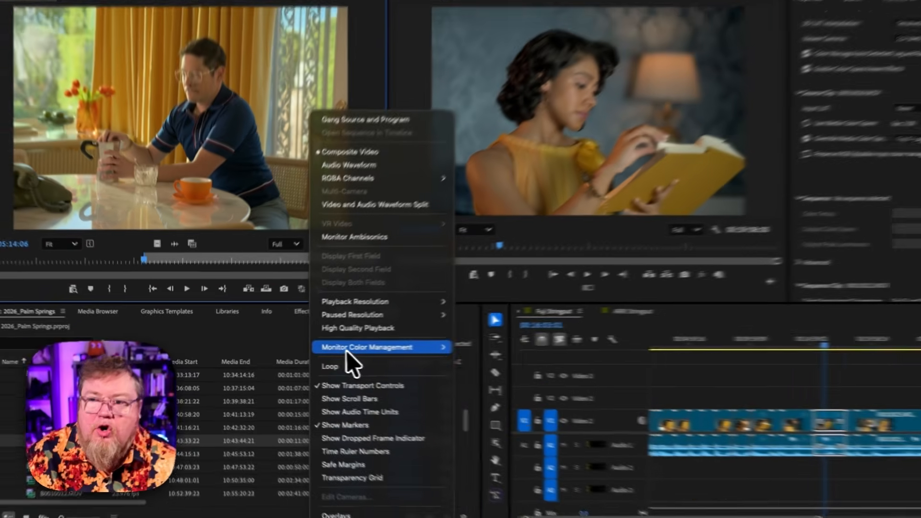
{"action": "mouse_move", "coordinate": [402, 344]}
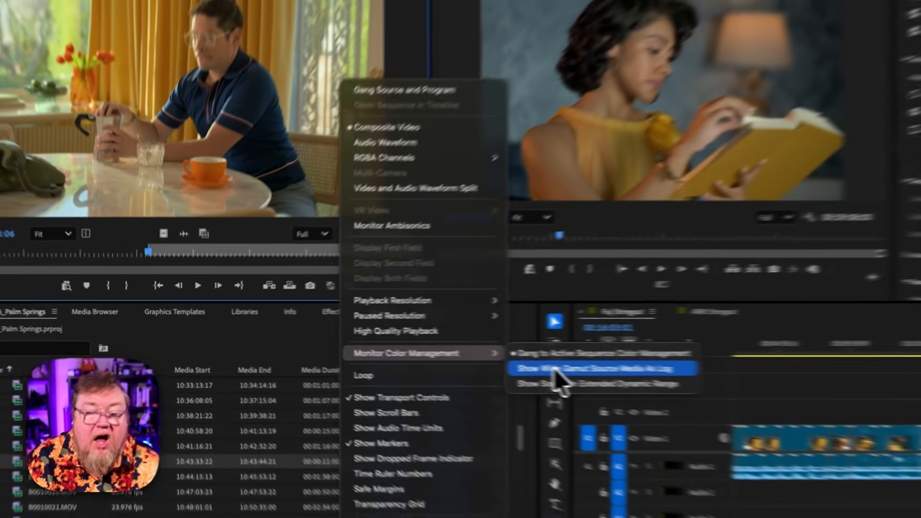
{"action": "left_click", "coordinate": [457, 360]}
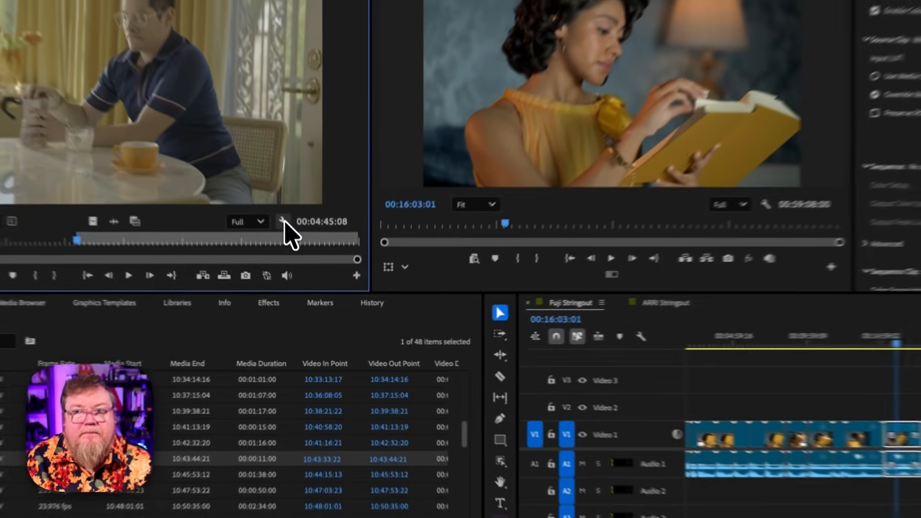
{"action": "left_click", "coordinate": [297, 257]}
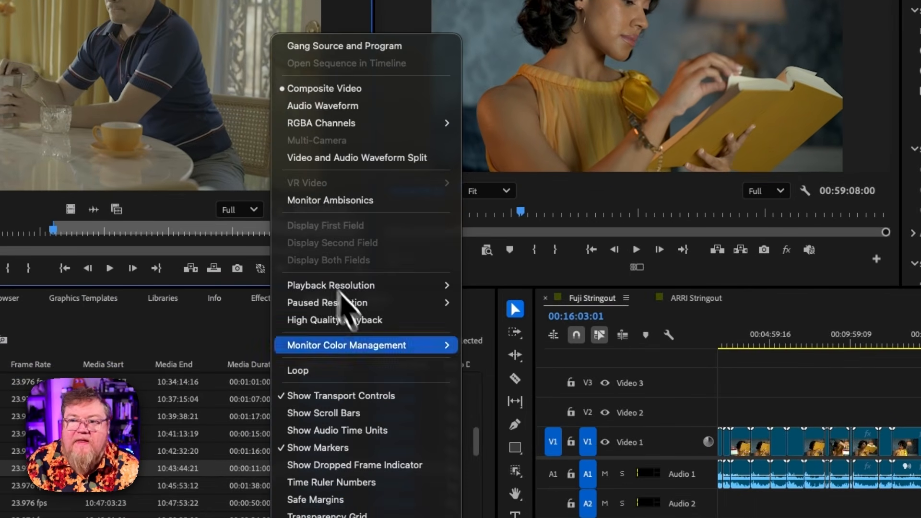
{"action": "mouse_move", "coordinate": [386, 348]}
{"action": "left_click", "coordinate": [485, 345]}
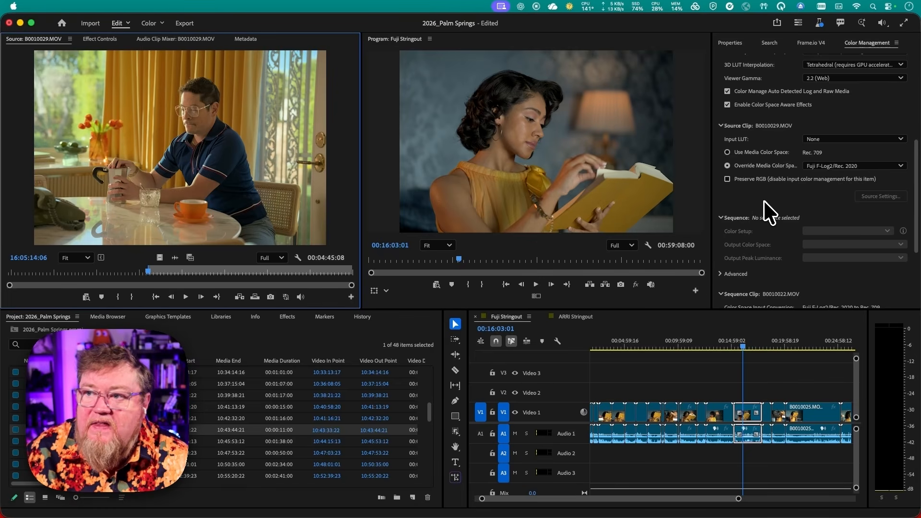
Expand and examine the advanced sequence and sequence clip color settings, and switch to the Color workspace
{"action": "scroll", "coordinate": [765, 207], "scroll_direction": "down", "scroll_amount": 4}
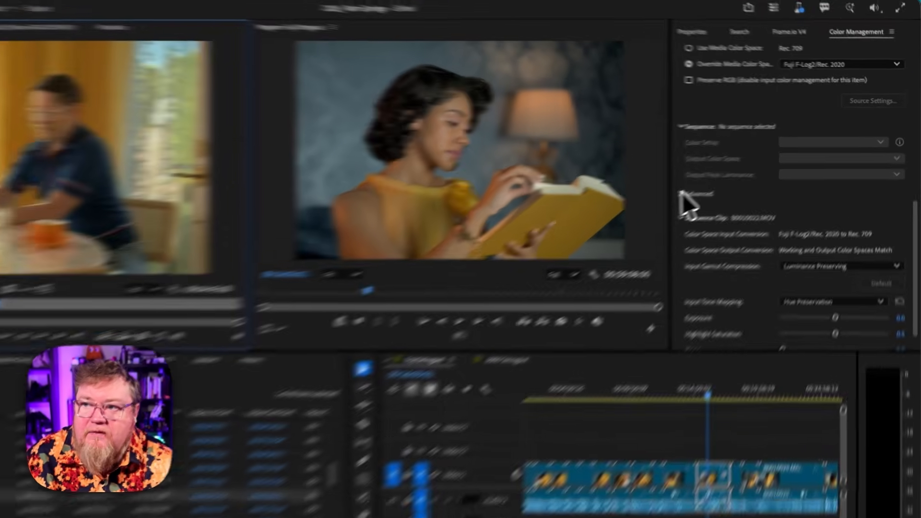
{"action": "left_click", "coordinate": [720, 180]}
{"action": "scroll", "coordinate": [620, 217], "scroll_direction": "down", "scroll_amount": 4}
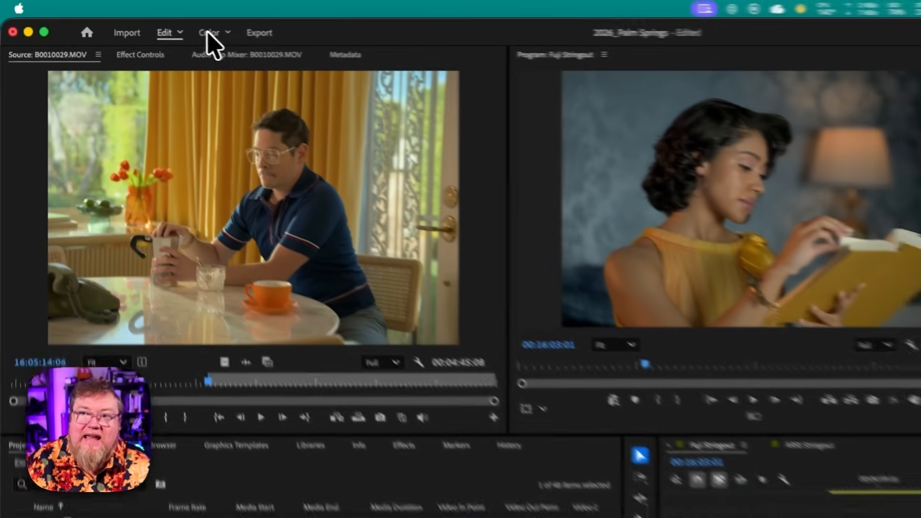
{"action": "left_click", "coordinate": [209, 33]}
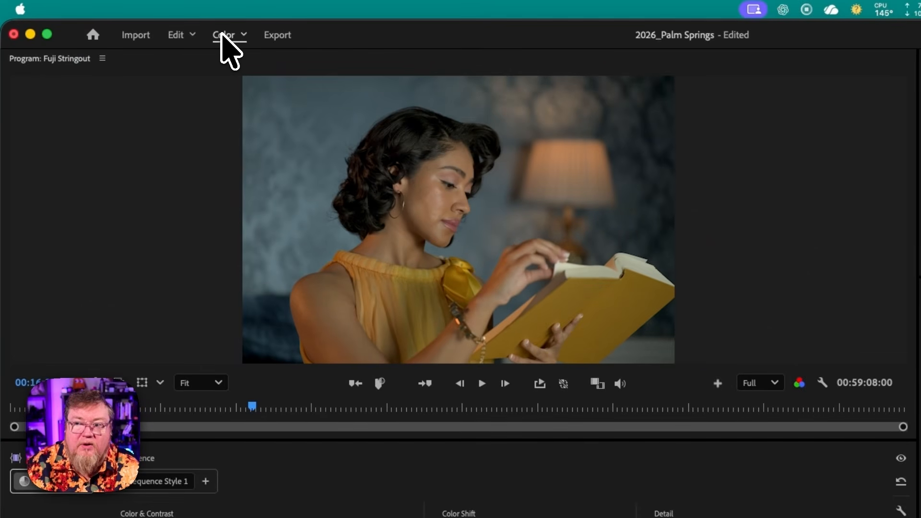